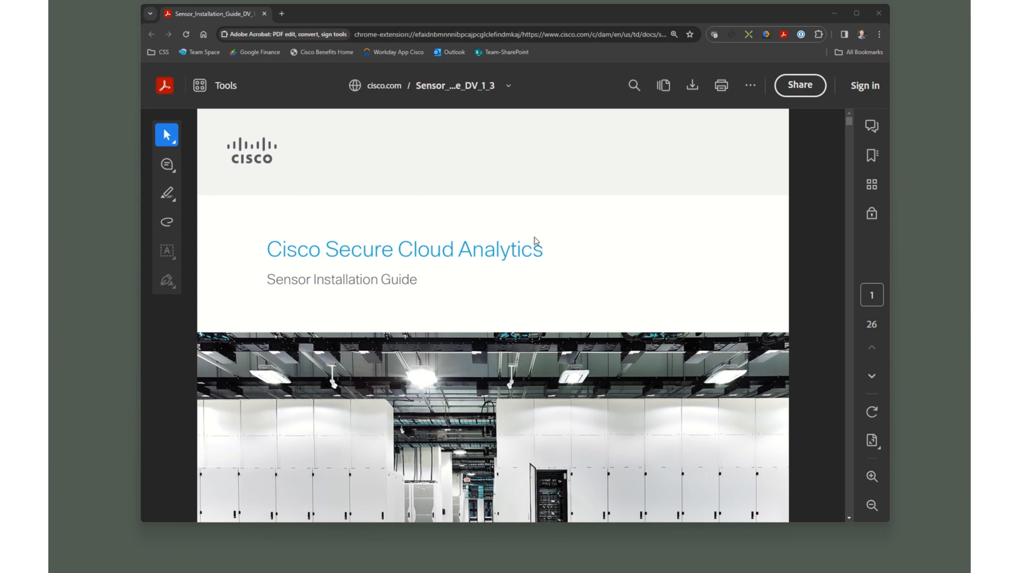
Step: Find the sensor's minimum requirements in the installation guide and open the linked performance white paper
{"action": "scroll", "coordinate": [535, 240], "scroll_direction": "down", "scroll_amount": 15}
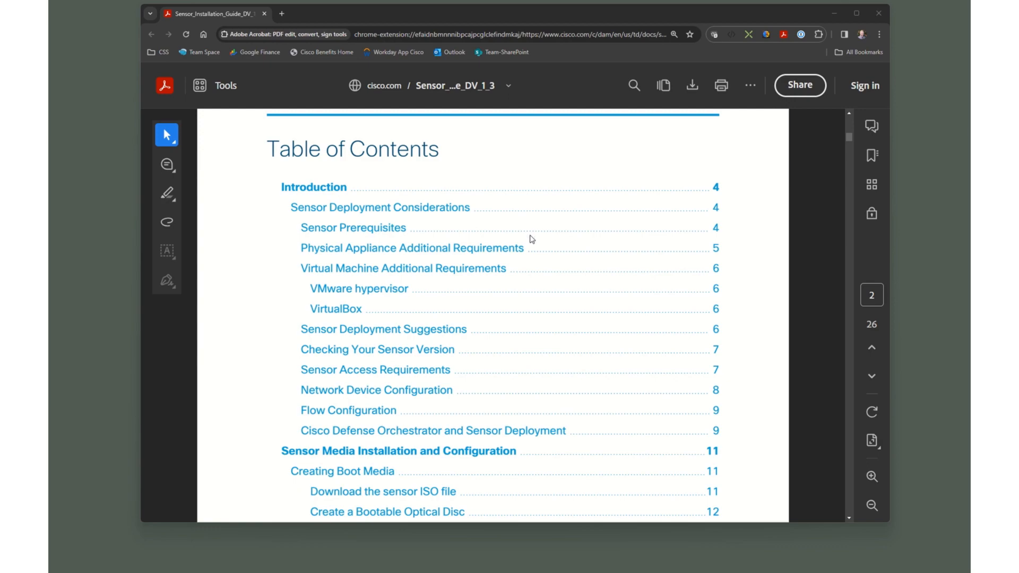
{"action": "scroll", "coordinate": [420, 229], "scroll_direction": "down", "scroll_amount": 10}
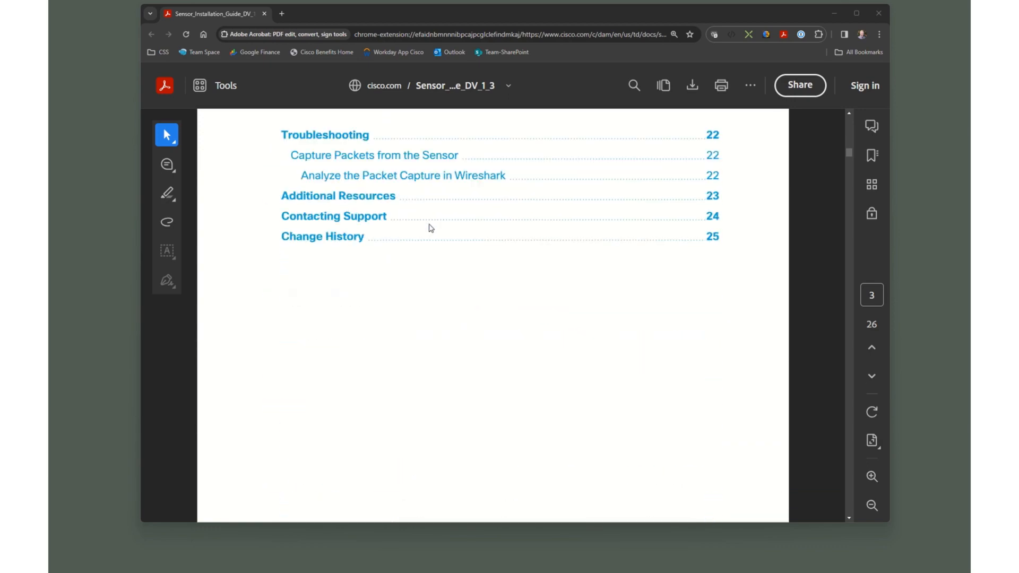
{"action": "scroll", "coordinate": [431, 228], "scroll_direction": "down", "scroll_amount": 15}
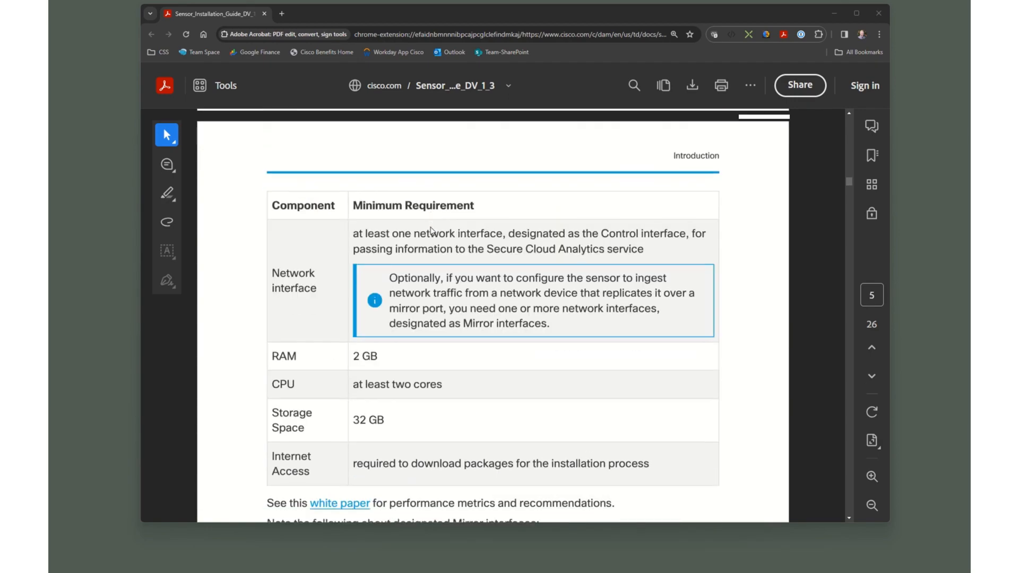
{"action": "scroll", "coordinate": [431, 229], "scroll_direction": "down", "scroll_amount": 5}
{"action": "scroll", "coordinate": [434, 229], "scroll_direction": "up", "scroll_amount": 3}
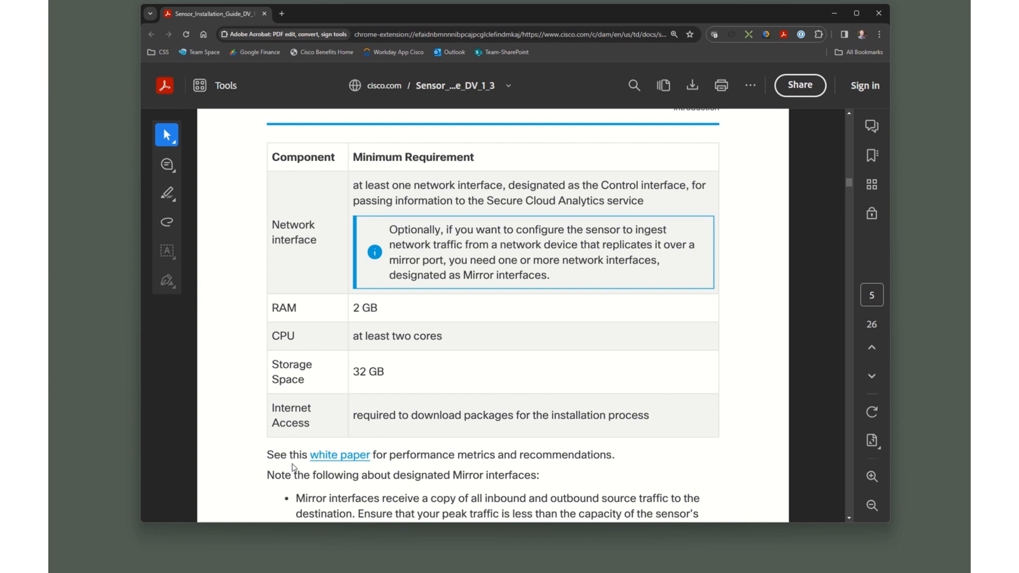
{"action": "left_click", "coordinate": [343, 456]}
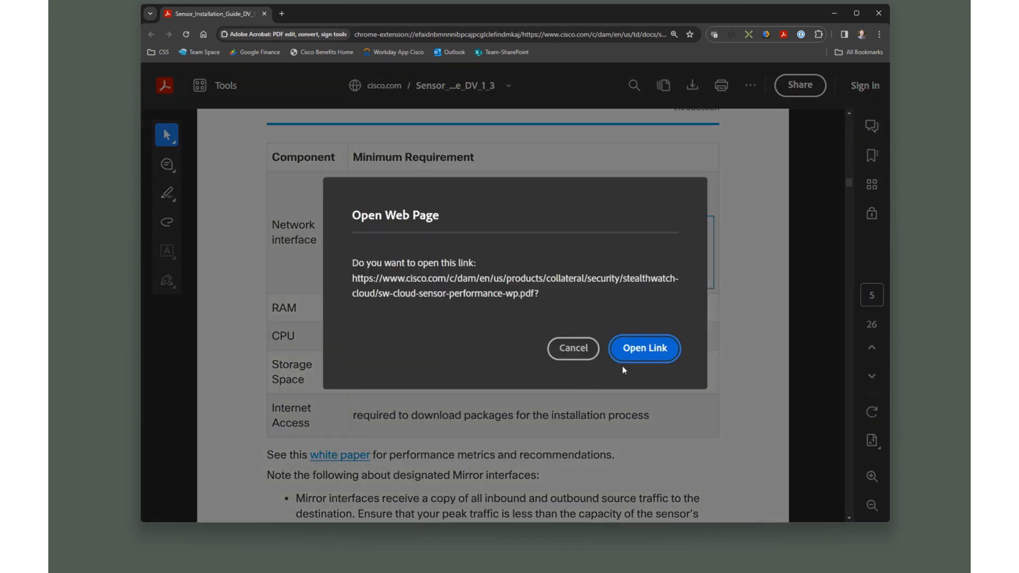
{"action": "left_click", "coordinate": [640, 350]}
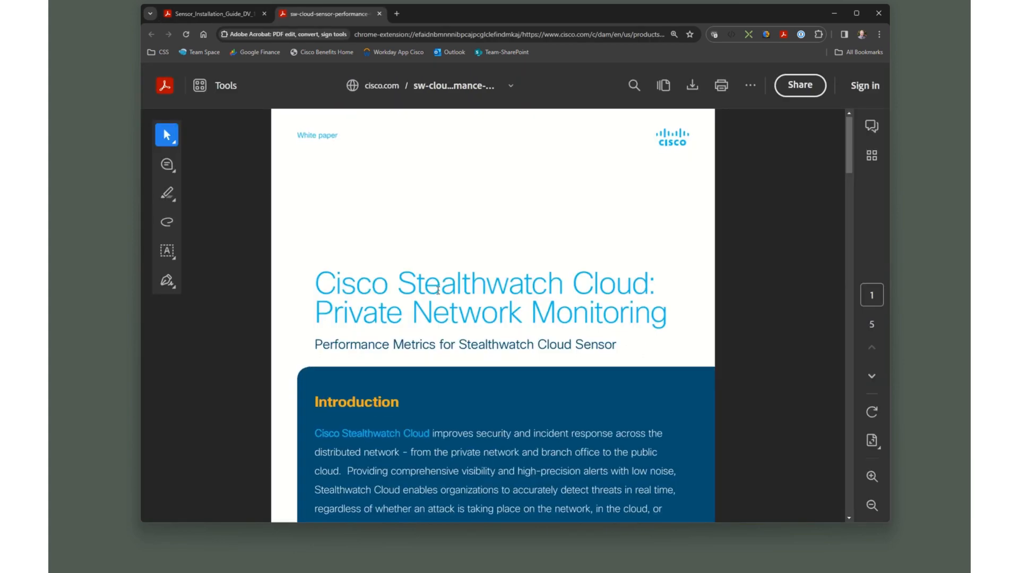
Step: Examine the white paper's sensor performance tables and the deployment modes with their overview figure
{"action": "scroll", "coordinate": [537, 199], "scroll_direction": "down", "scroll_amount": 4}
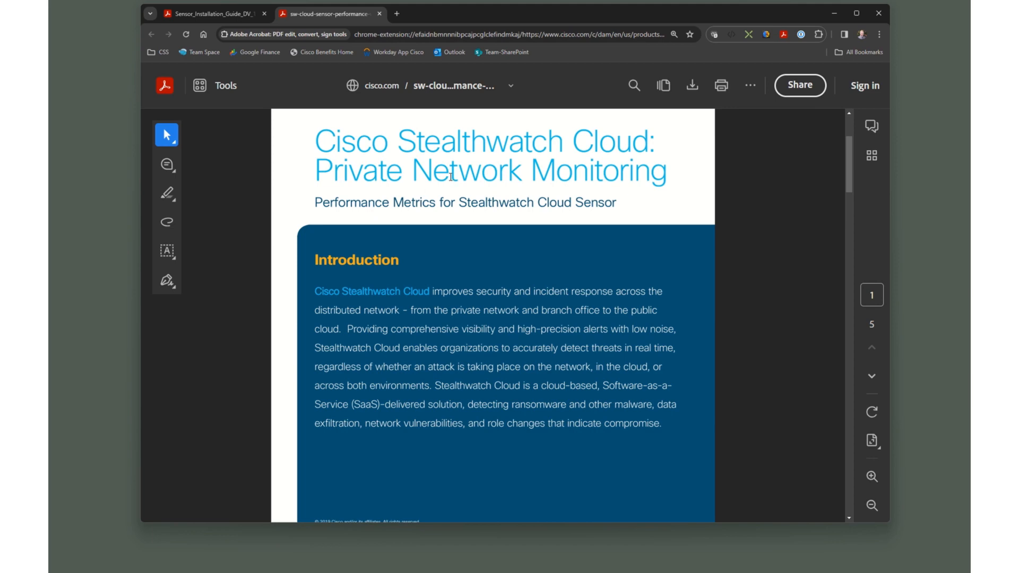
{"action": "scroll", "coordinate": [452, 183], "scroll_direction": "down", "scroll_amount": 12}
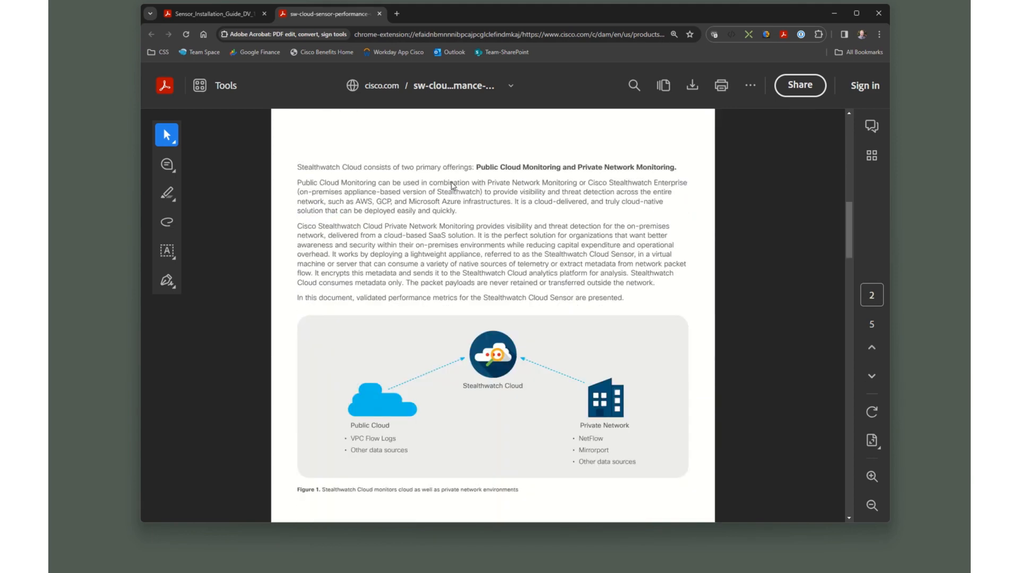
{"action": "scroll", "coordinate": [453, 185], "scroll_direction": "down", "scroll_amount": 15}
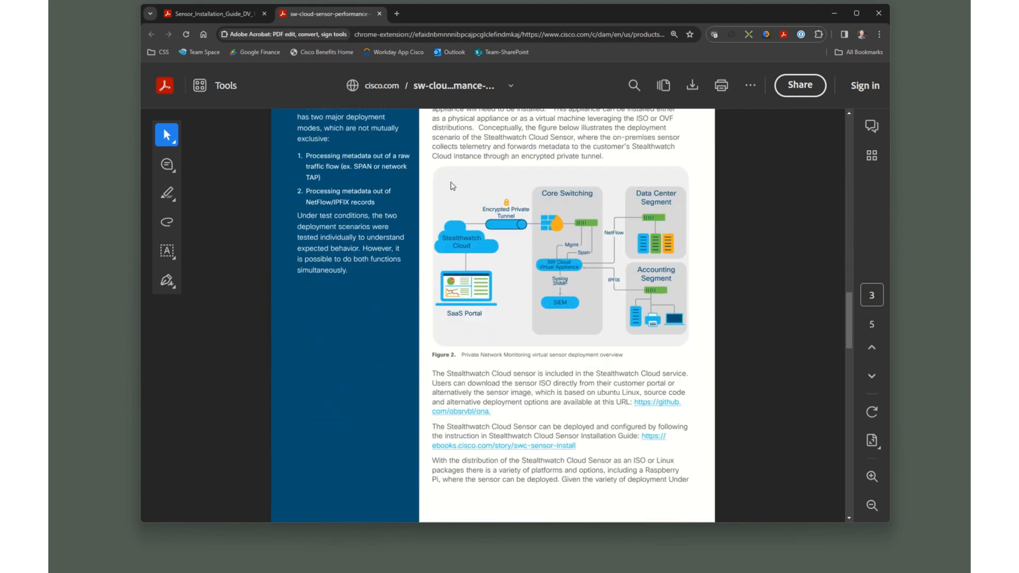
{"action": "scroll", "coordinate": [453, 185], "scroll_direction": "down", "scroll_amount": 5}
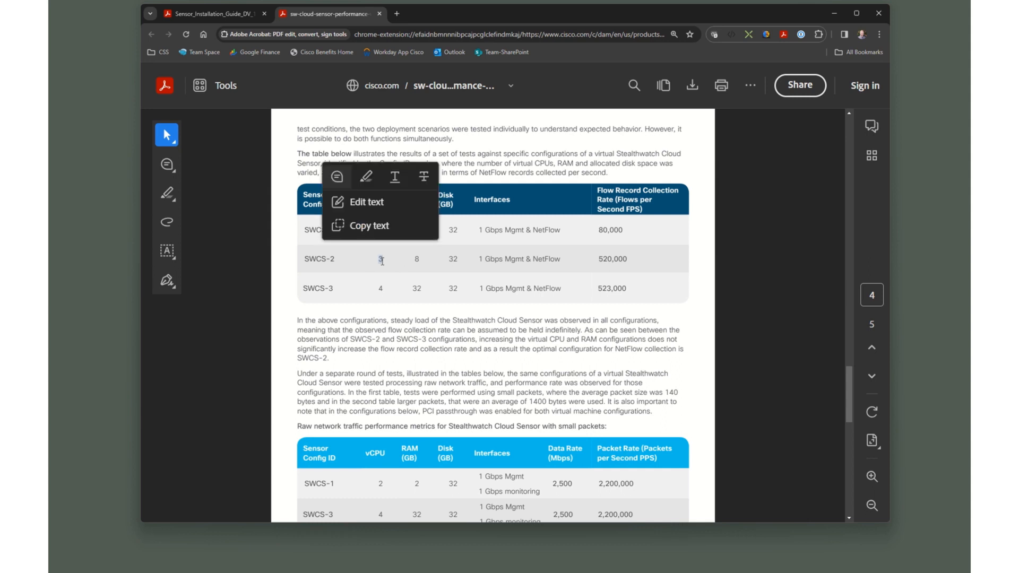
{"action": "left_click", "coordinate": [350, 287]}
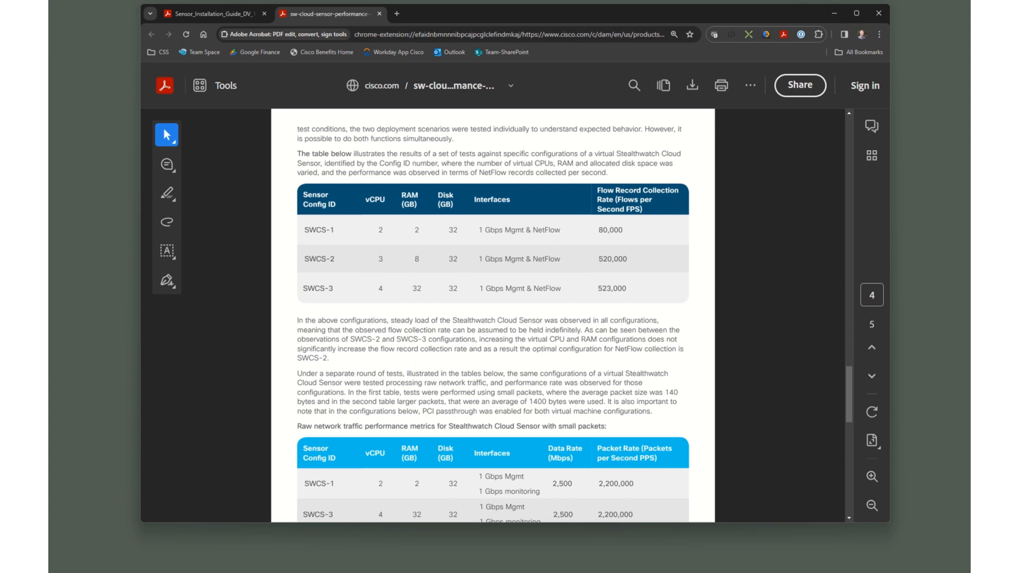
{"action": "key", "text": "alt+Tab"}
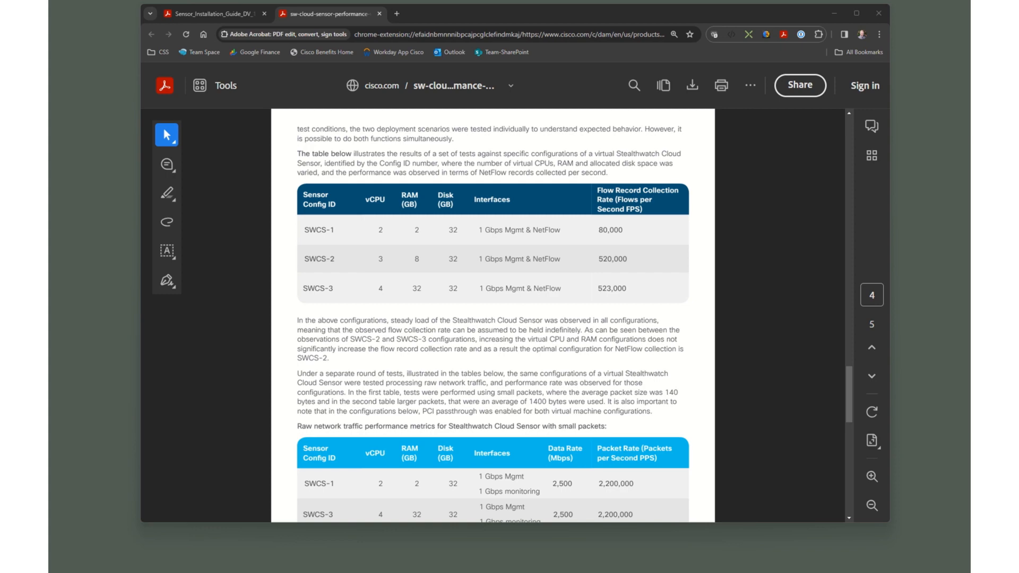
{"action": "scroll", "coordinate": [353, 237], "scroll_direction": "up", "scroll_amount": 10}
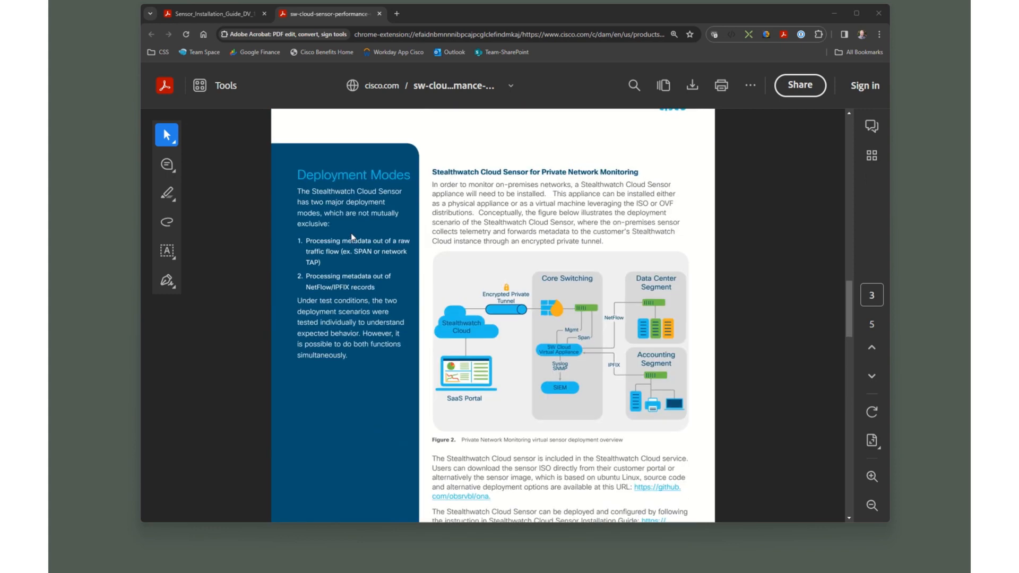
{"action": "scroll", "coordinate": [355, 241], "scroll_direction": "up", "scroll_amount": 10}
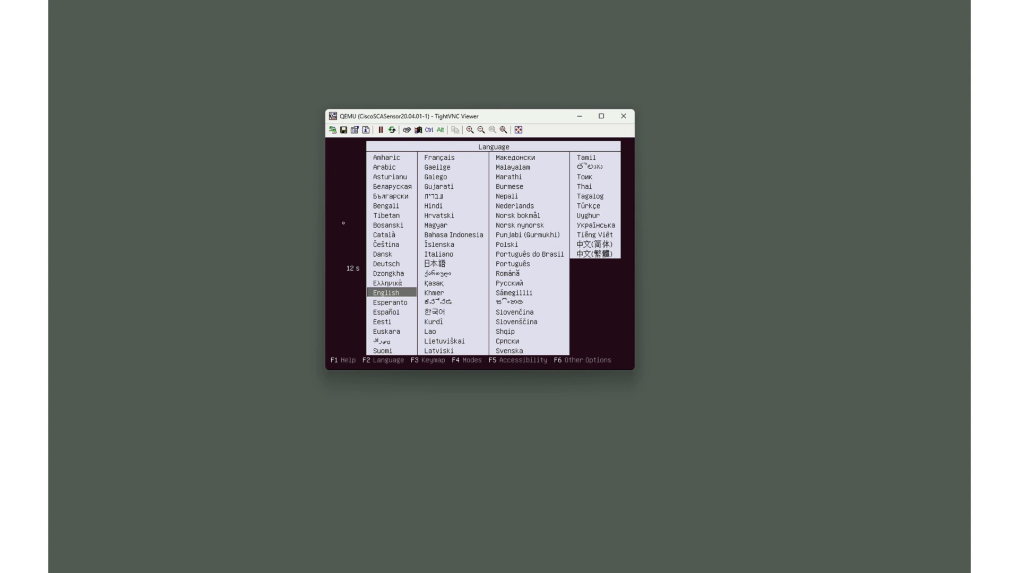
Step: In the TightVNC Viewer, choose English as the boot language and start the Install ONA (Static IP) option
{"action": "key", "text": "Return"}
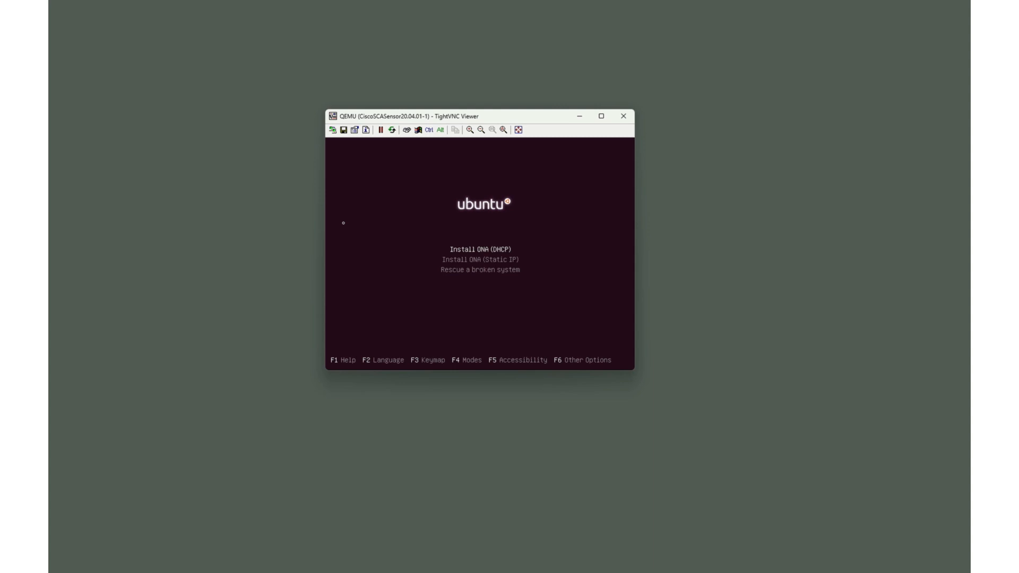
{"action": "key", "text": "Down"}
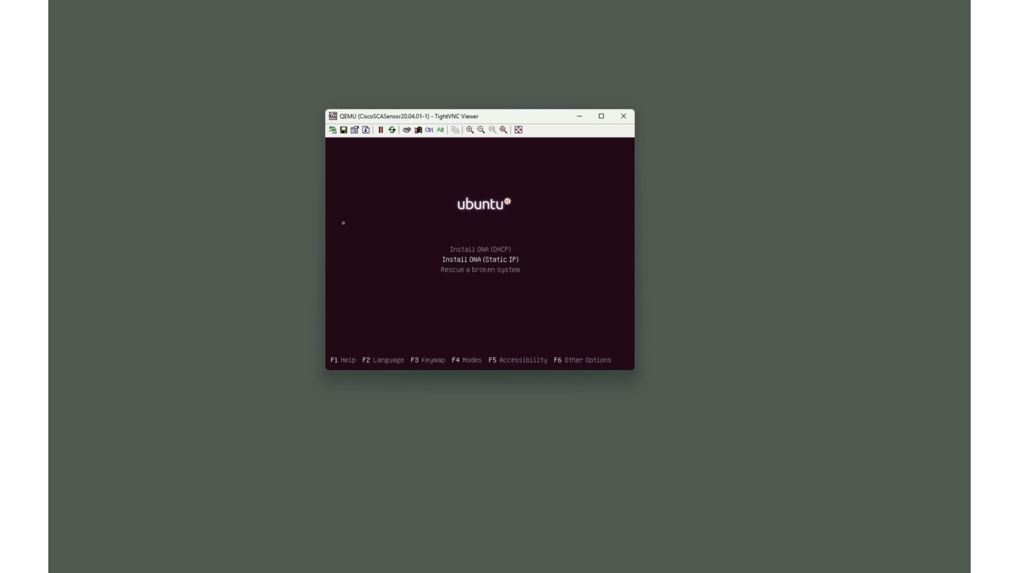
{"action": "key", "text": "Return"}
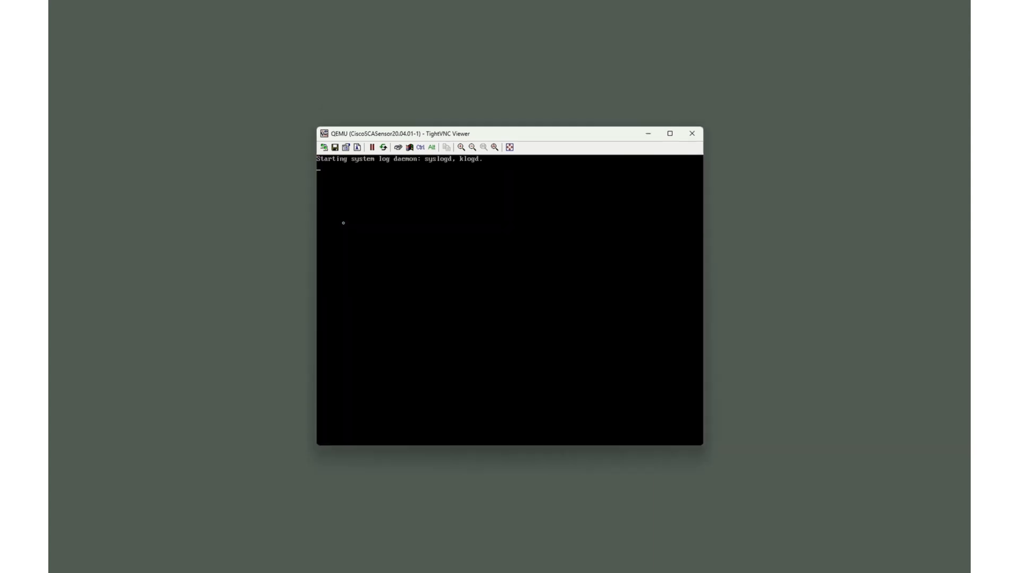
Step: Choose English as the installation language and United States as the location
{"action": "left_click_drag", "start_coordinate": [443, 123], "coordinate": [430, 113]}
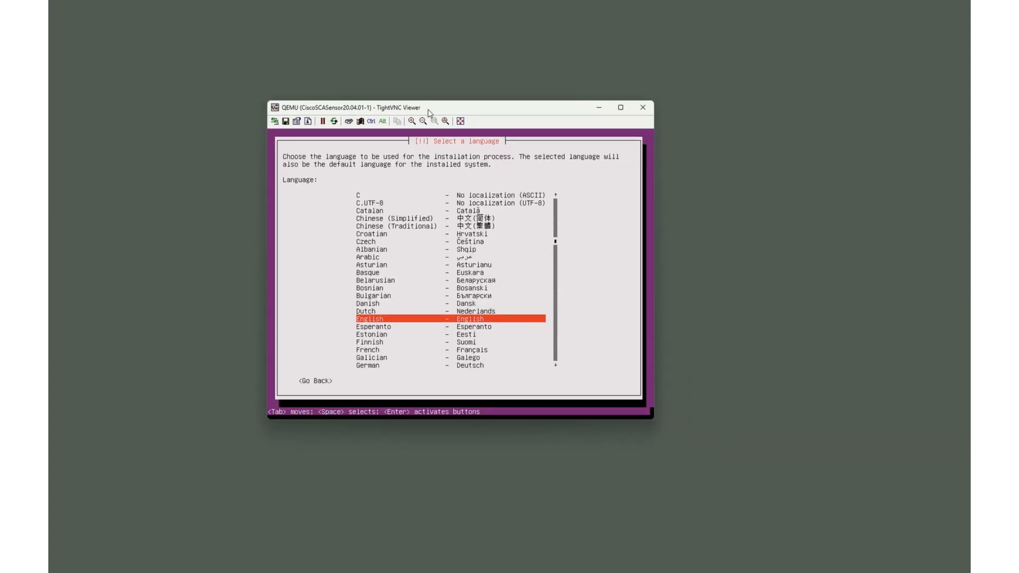
{"action": "key", "text": "Return"}
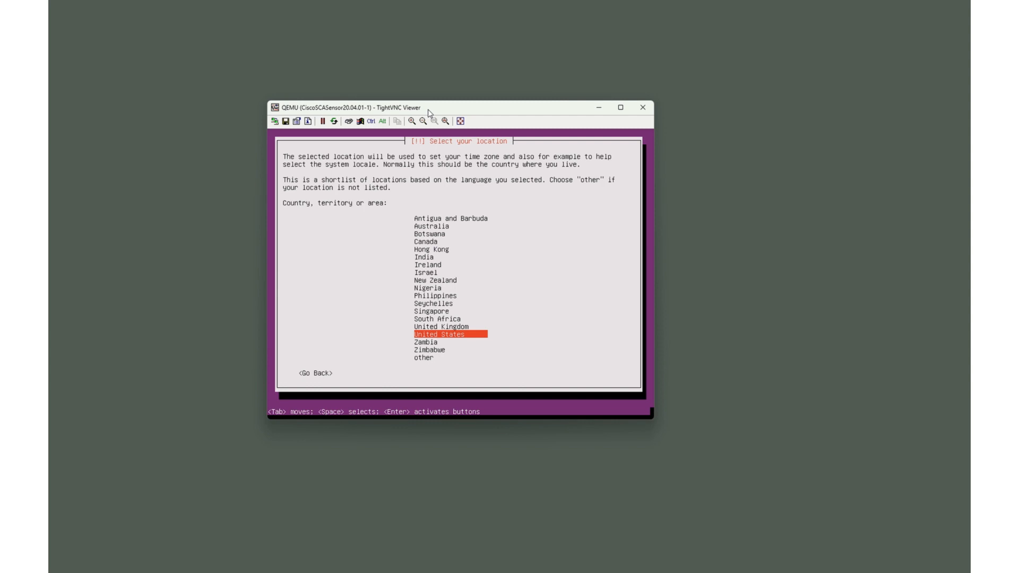
{"action": "key", "text": "Return"}
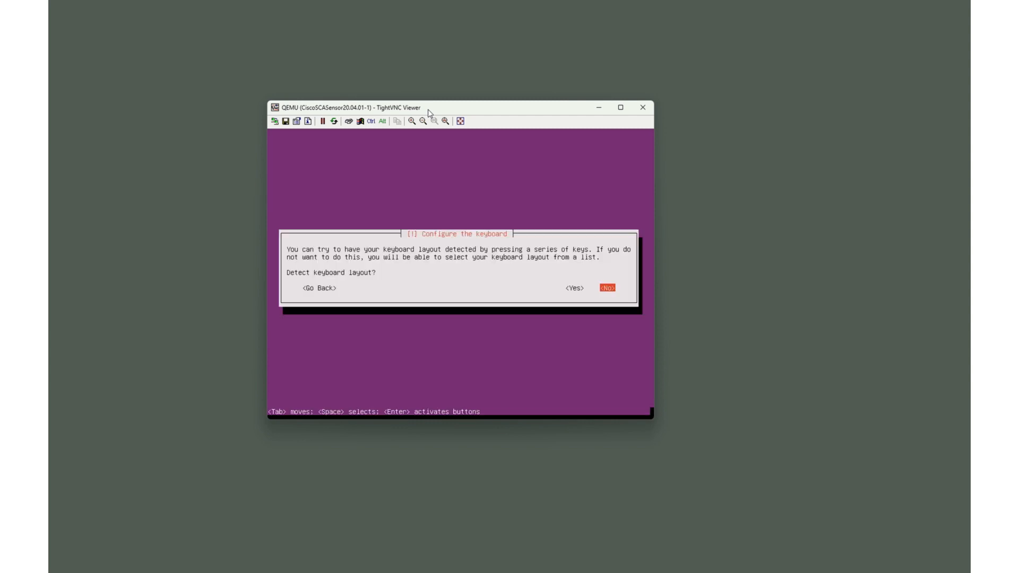
Step: Decline keyboard layout detection and choose English (US) as both the keyboard's country of origin and layout
{"action": "key", "text": "Return"}
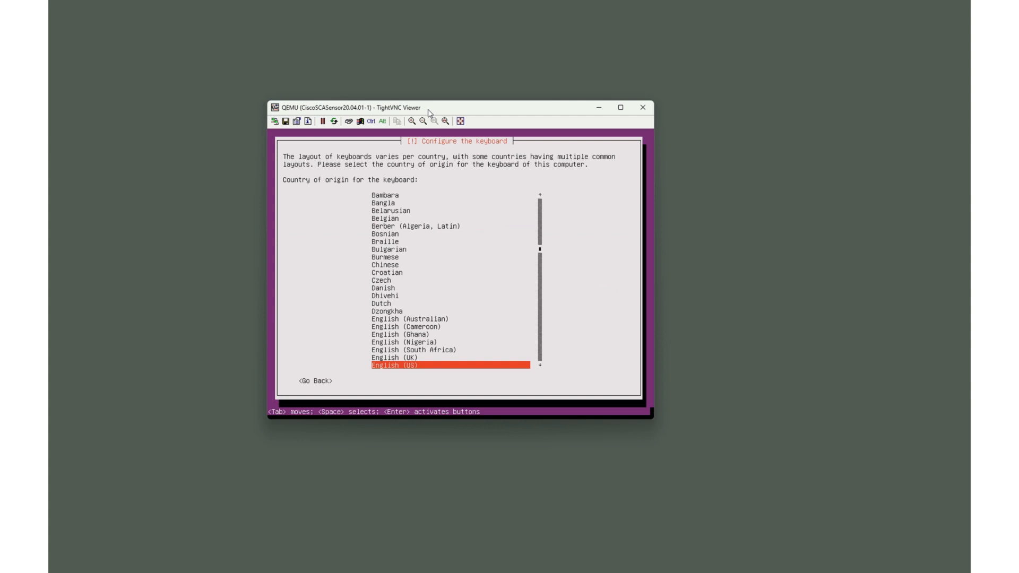
{"action": "key", "text": "Return"}
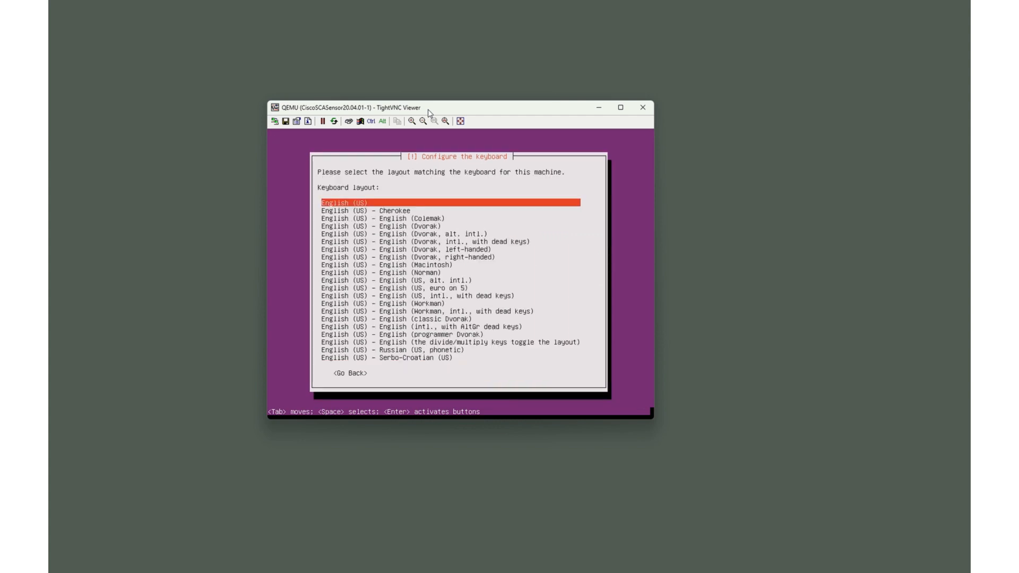
{"action": "key", "text": "Return"}
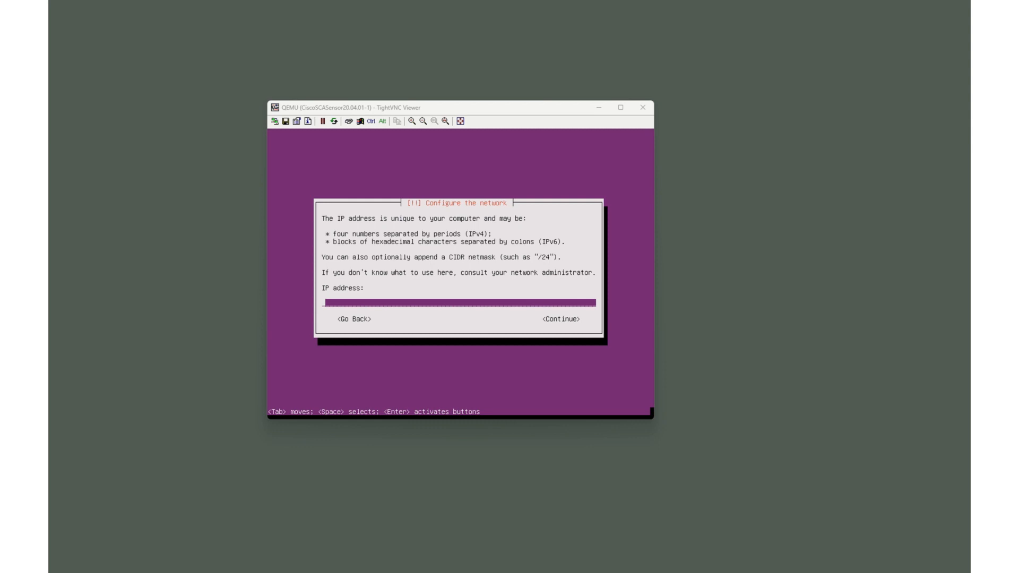
Step: Configure the network with IP address 192.168.45.250, netmask 255.255.255.0 and gateway 192.168.45.1
{"action": "left_click", "coordinate": [368, 302]}
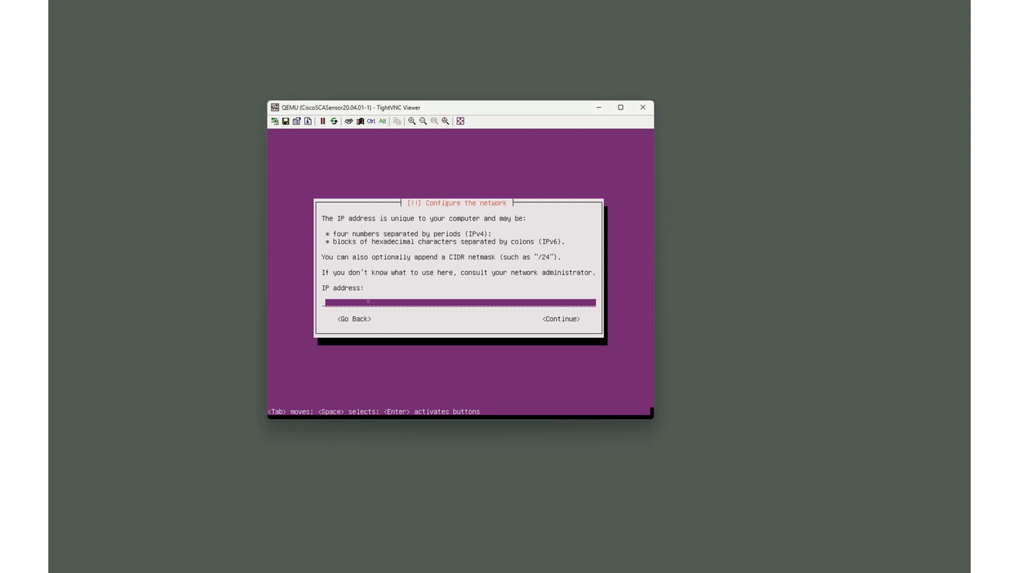
{"action": "type", "text": "192.168.45.250"}
{"action": "key", "text": "Return"}
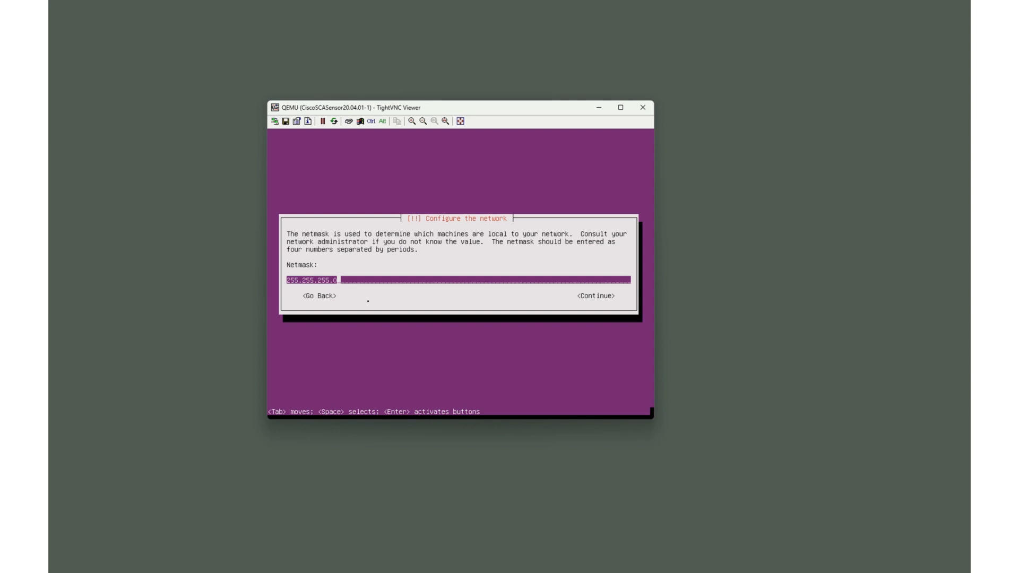
{"action": "key", "text": "Return"}
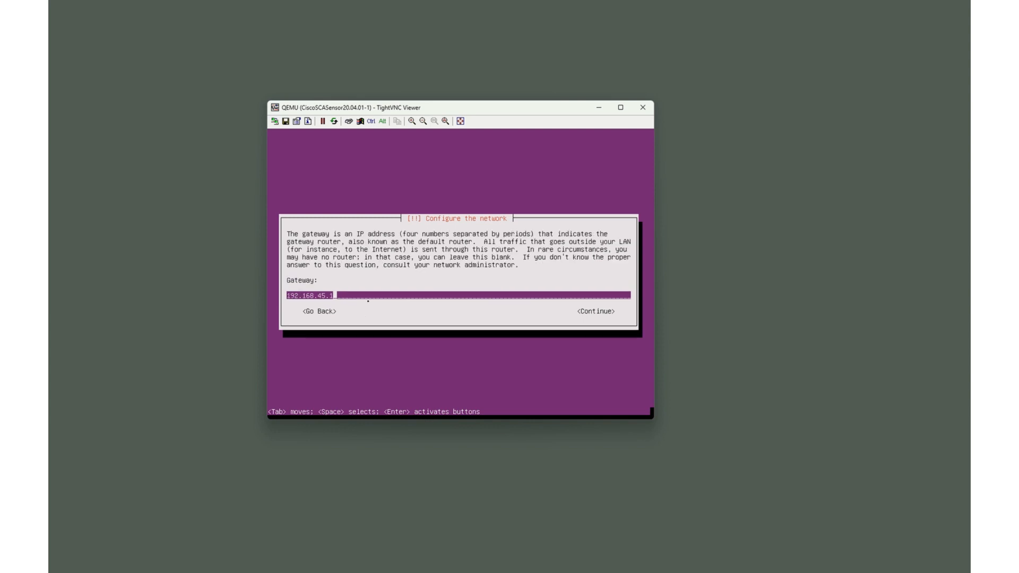
{"action": "key", "text": "Return"}
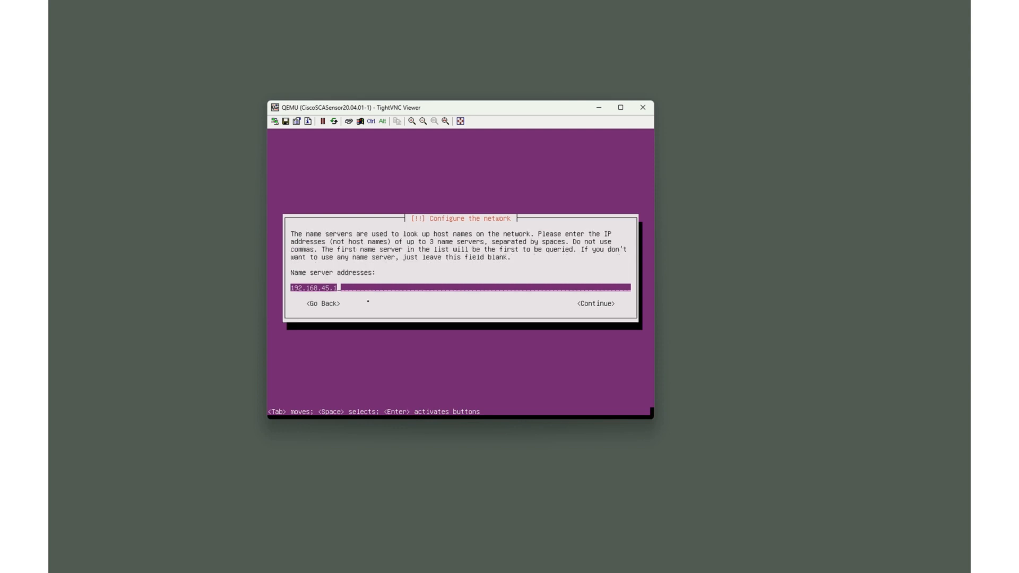
Step: Set the name server address to 192.168.45.100 and the domain name to example.com
{"action": "type", "text": "00"}
{"action": "key", "text": "Return"}
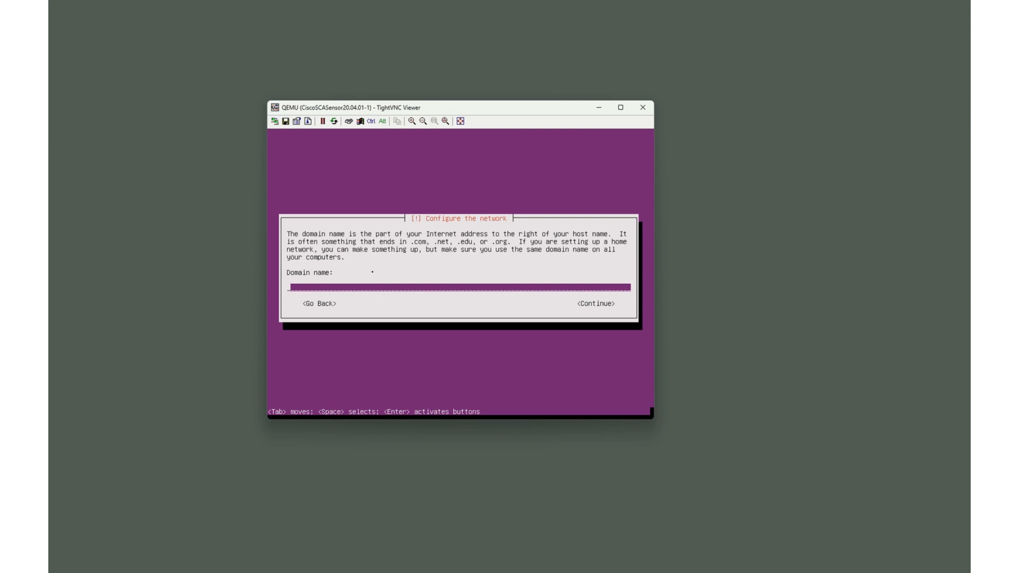
{"action": "type", "text": "example.com"}
{"action": "key", "text": "Return"}
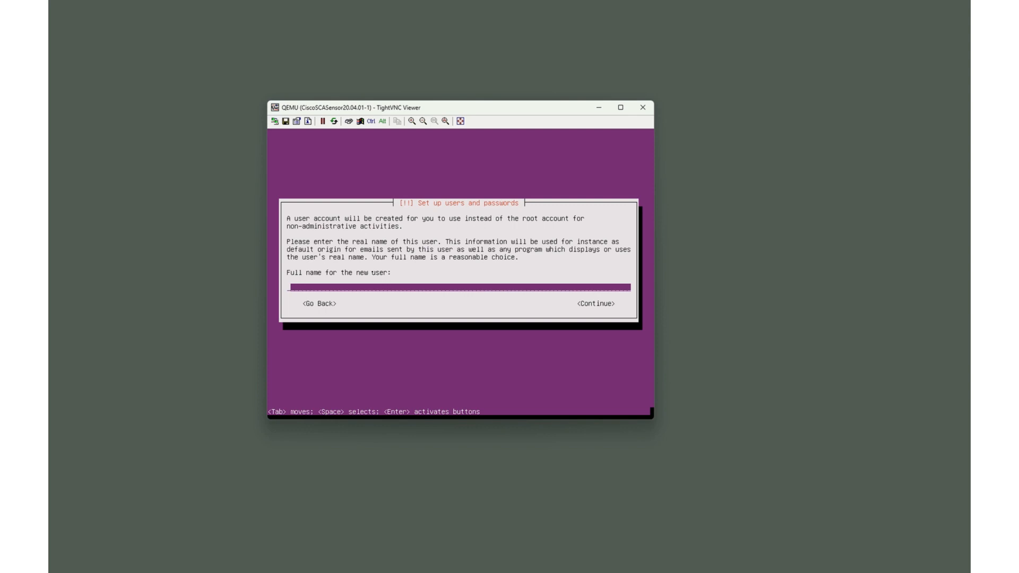
Step: Enter pnmadmin as the new user's full name and accept pnmadmin as the account's username
{"action": "type", "text": "pnmadmin"}
{"action": "key", "text": "Return"}
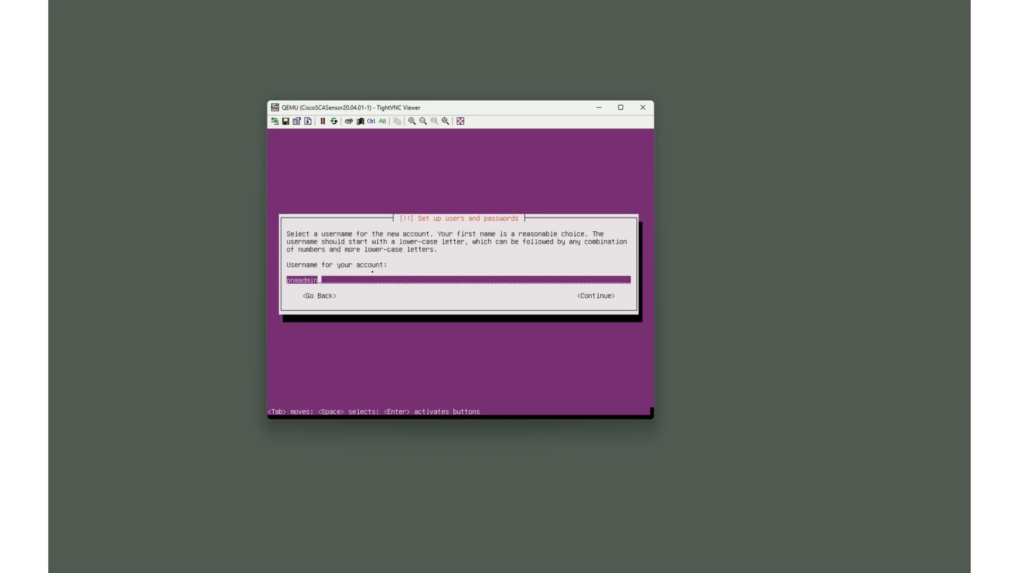
{"action": "key", "text": "Return"}
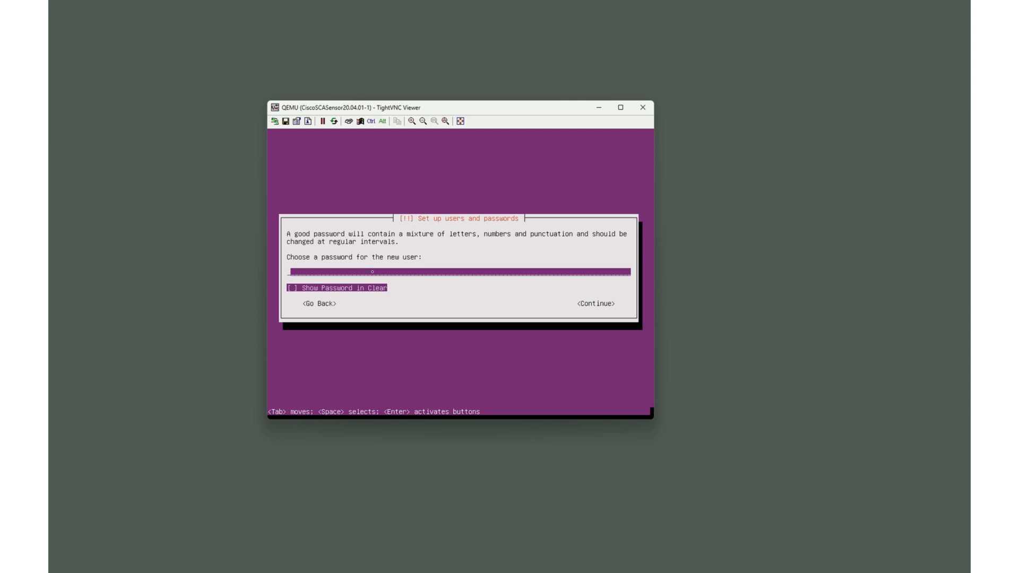
Step: Enter the new user's account password and re-enter the password to verify it
{"action": "type", "text": "********"}
{"action": "key", "text": "Return"}
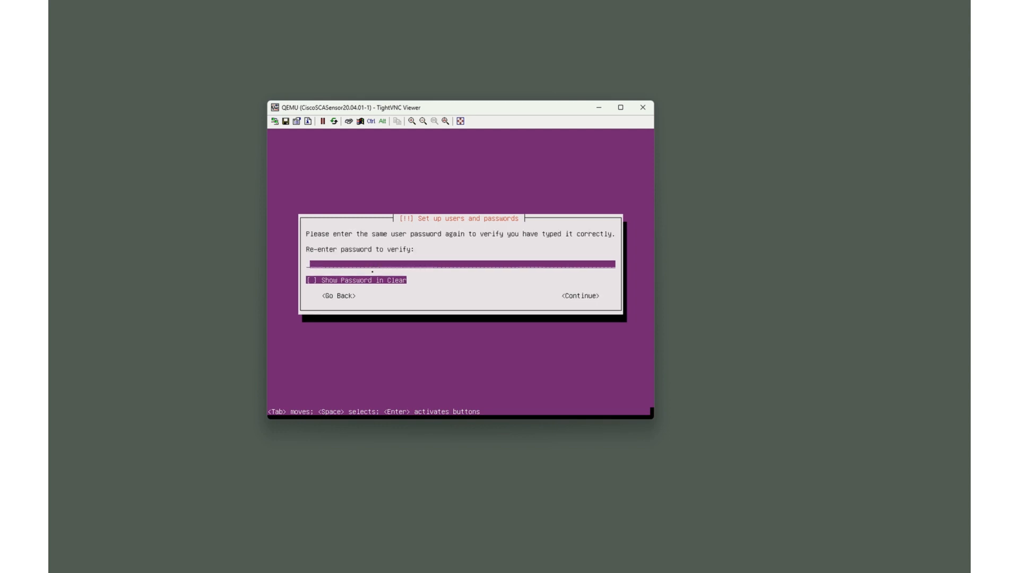
{"action": "type", "text": "********"}
{"action": "key", "text": "Return"}
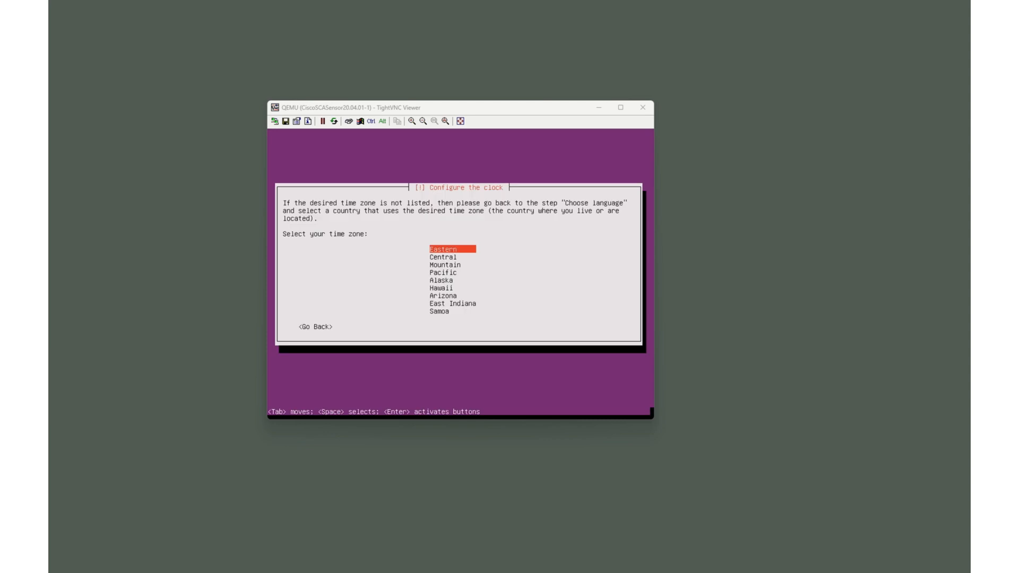
Step: Set the system clock's time zone to Central
{"action": "left_click", "coordinate": [362, 187]}
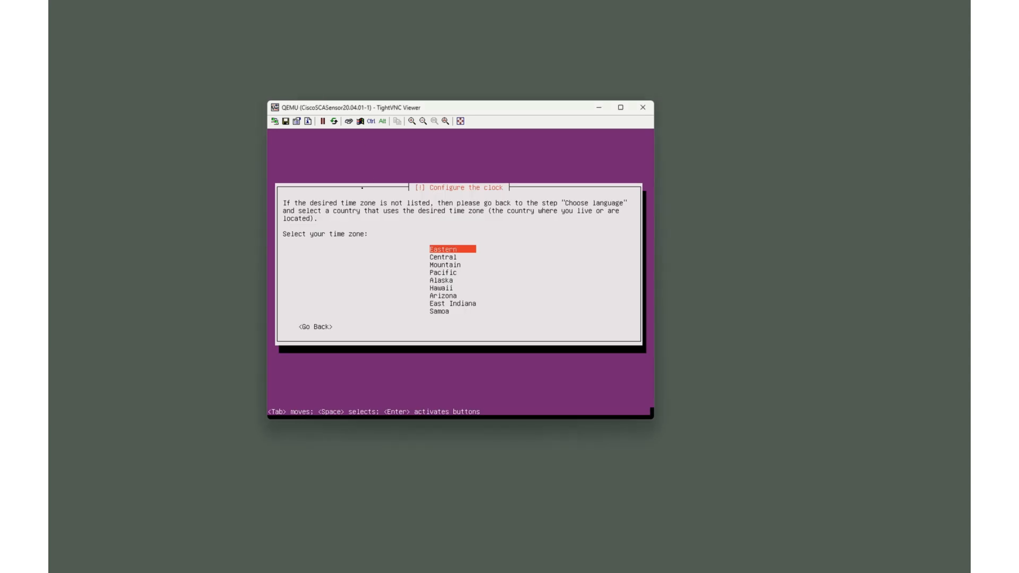
{"action": "key", "text": "Down"}
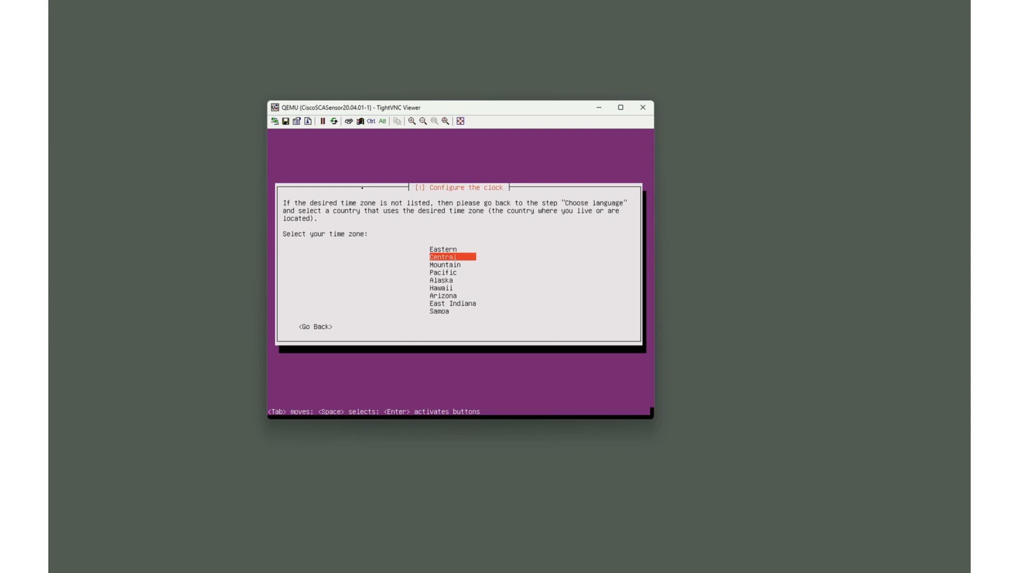
{"action": "key", "text": "Return"}
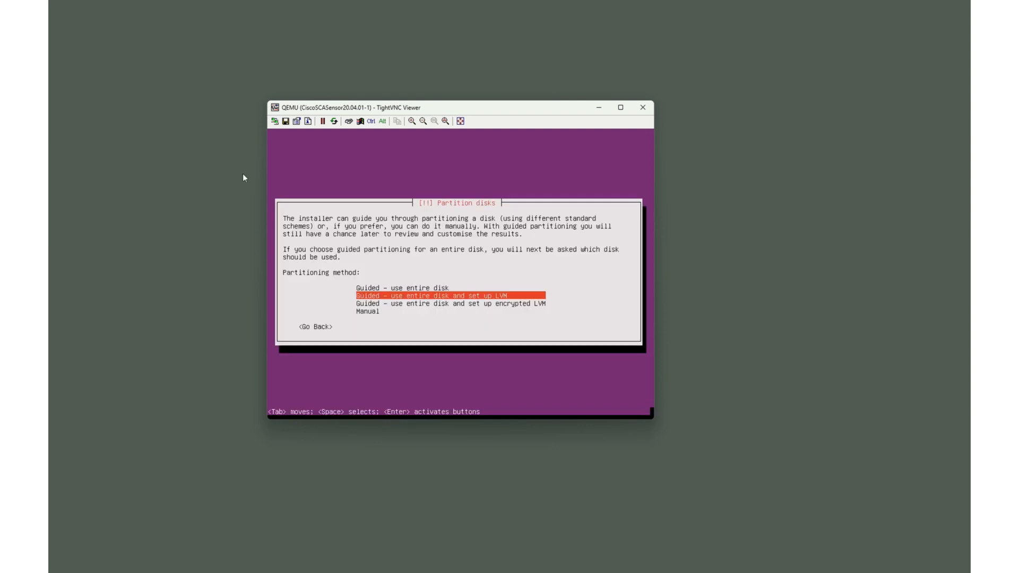
Step: Choose guided partitioning that uses the entire disk with LVM, and select Virtual disk 1 (vda) as the disk to partition
{"action": "left_click", "coordinate": [197, 162]}
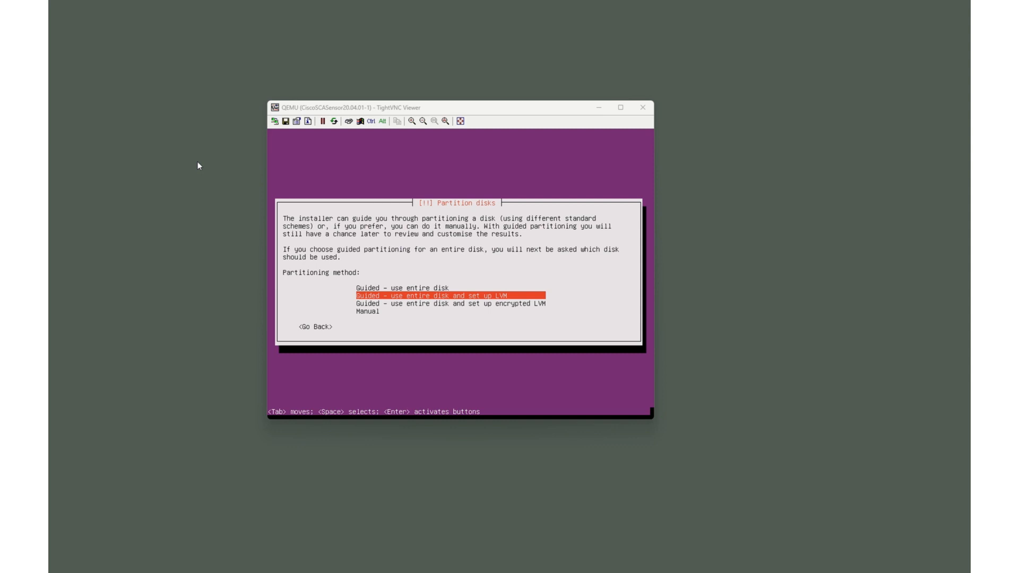
{"action": "left_click", "coordinate": [330, 194]}
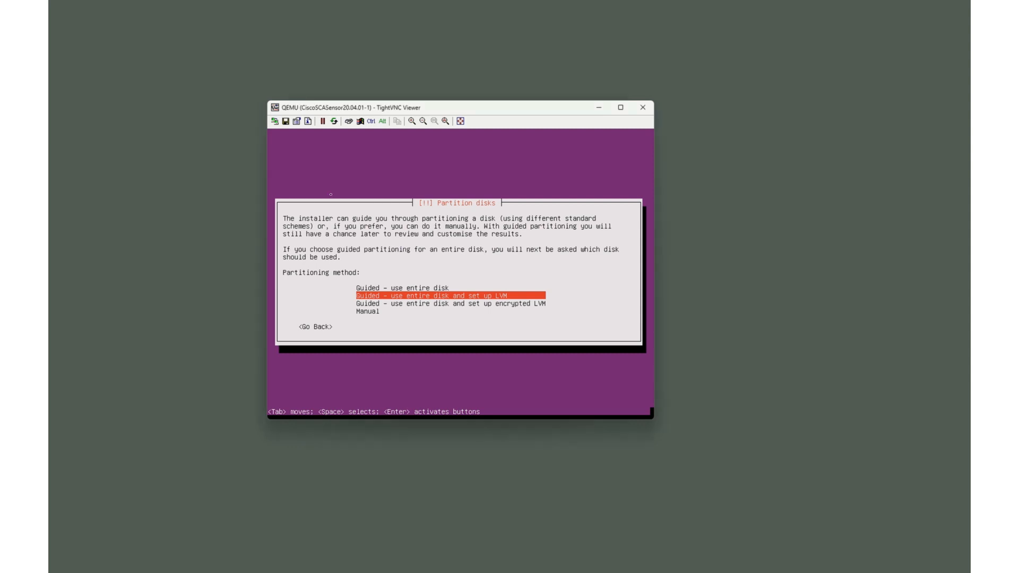
{"action": "key", "text": "Return"}
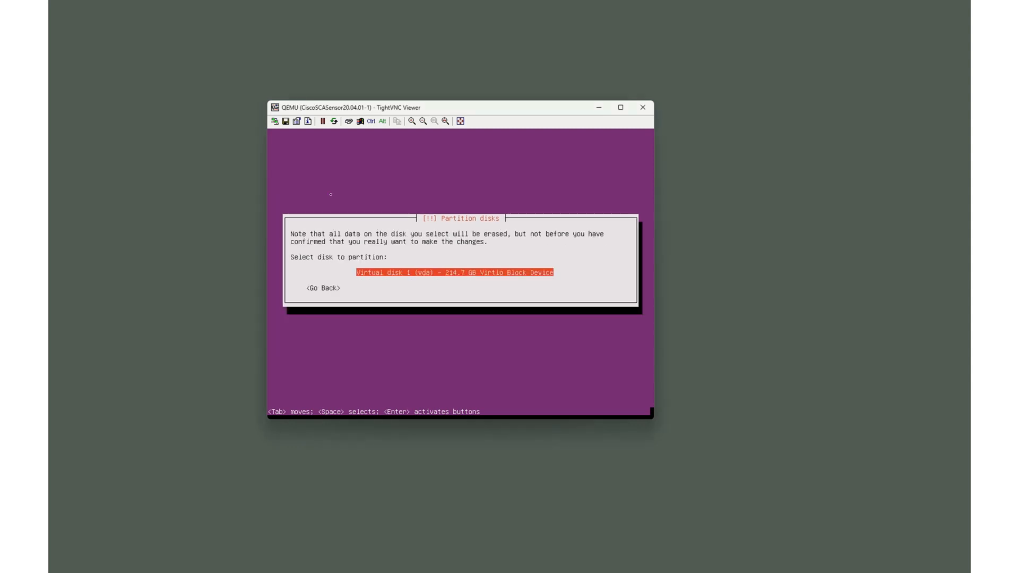
{"action": "key", "text": "Return"}
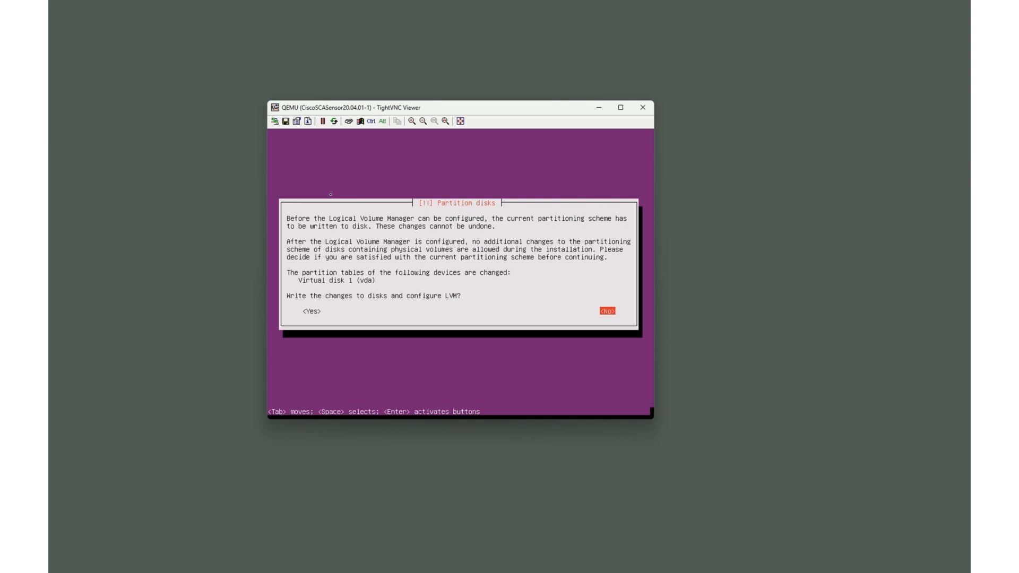
Step: Approve writing the partition scheme to disk and configuring LVM, then approve writing the final root and swap volume changes
{"action": "key", "text": "Tab"}
{"action": "key", "text": "Return"}
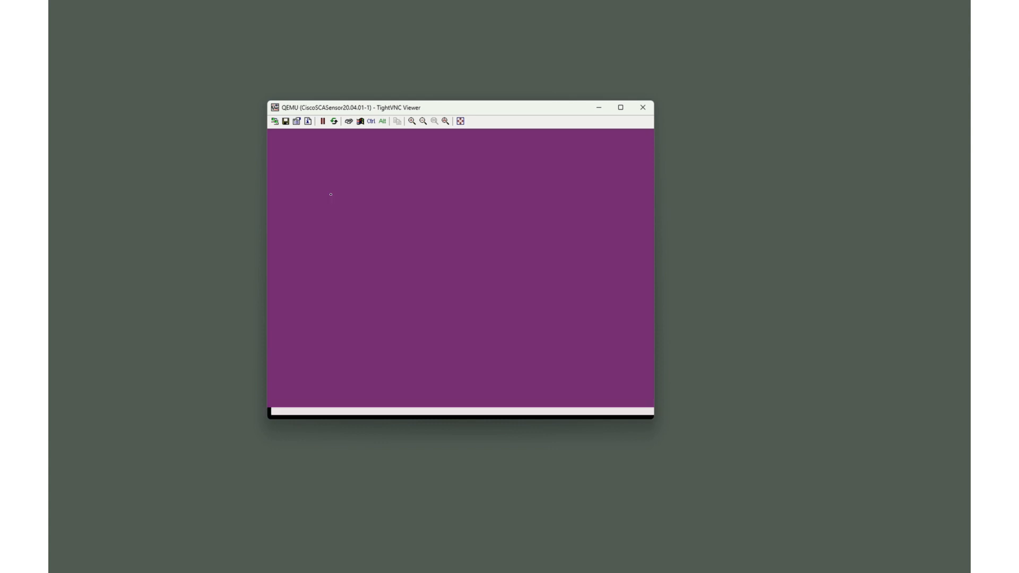
{"action": "key", "text": "Return"}
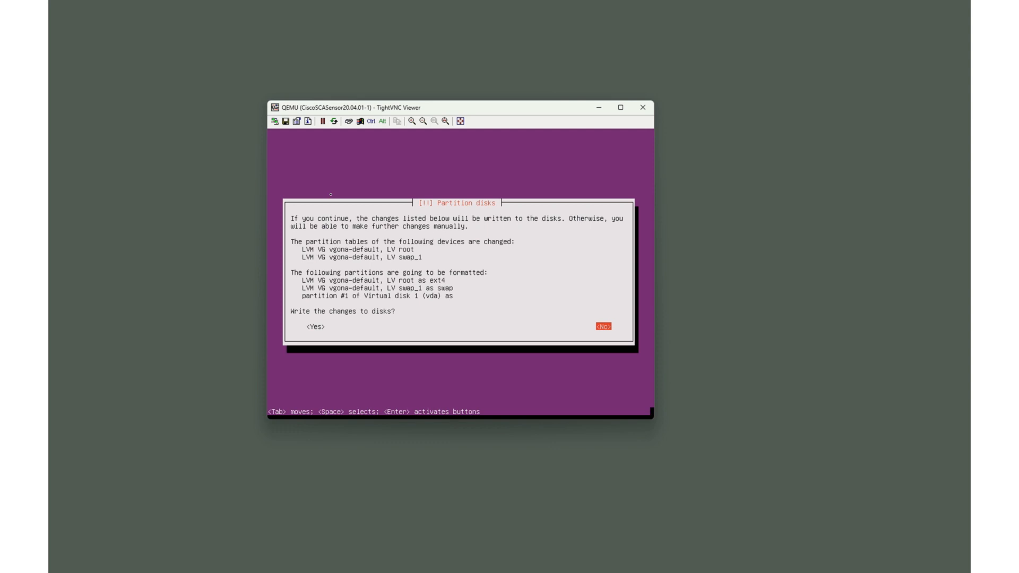
{"action": "key", "text": "Tab"}
{"action": "key", "text": "Return"}
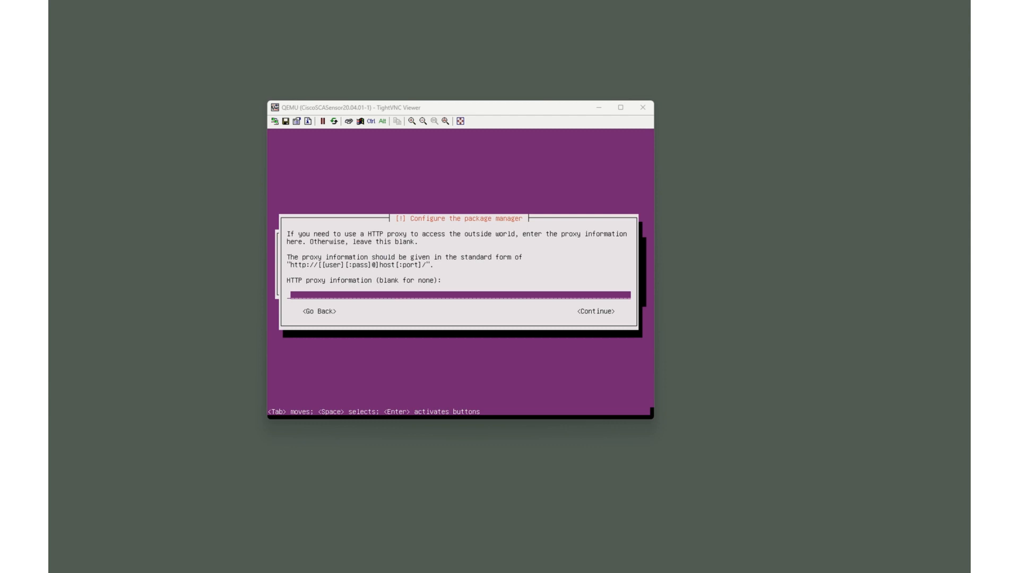
Step: Continue with the HTTP proxy information left blank and choose no automatic updates for managing upgrades
{"action": "left_click", "coordinate": [479, 237]}
{"action": "key", "text": "Tab"}
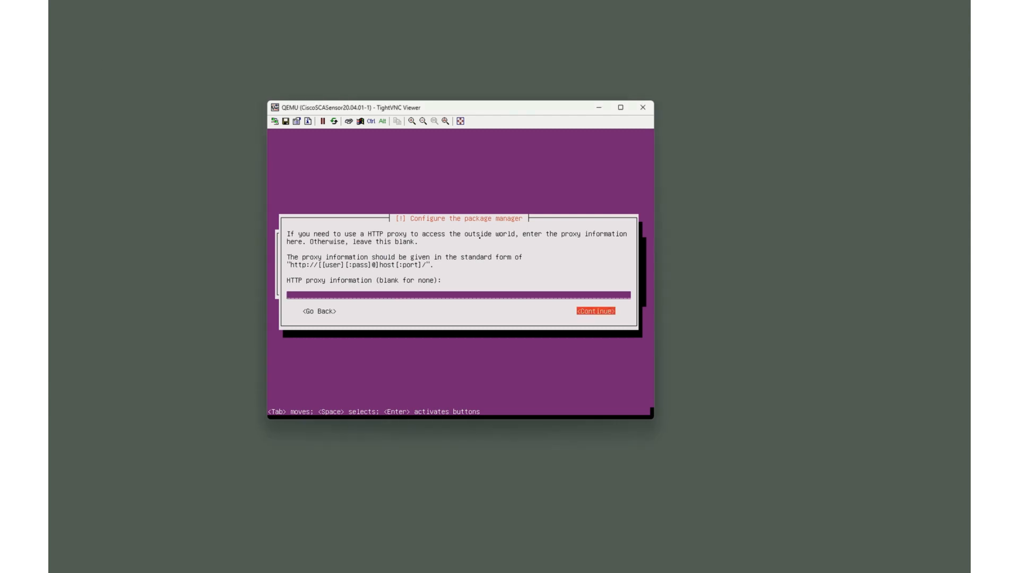
{"action": "key", "text": "Return"}
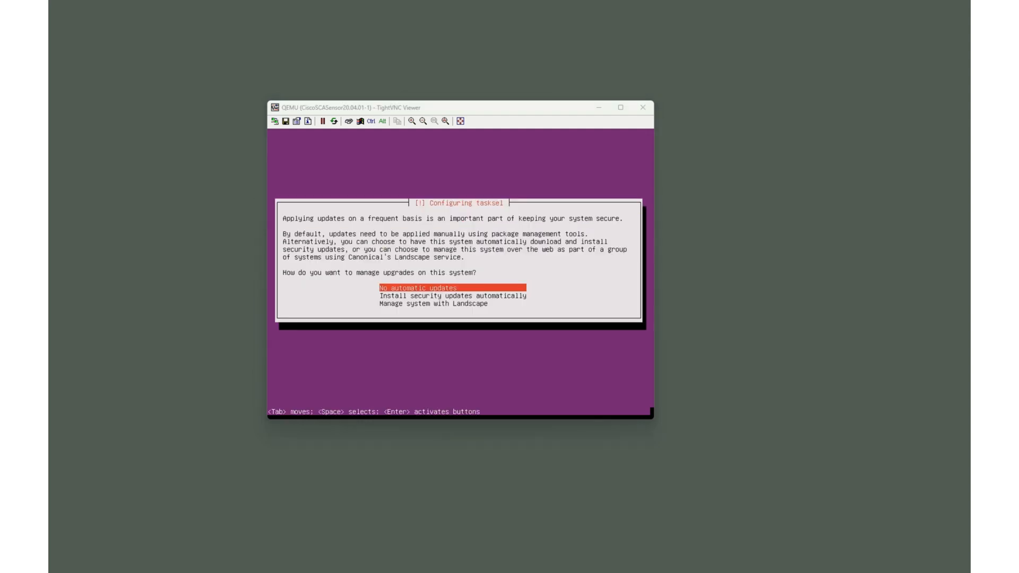
{"action": "left_click", "coordinate": [277, 167]}
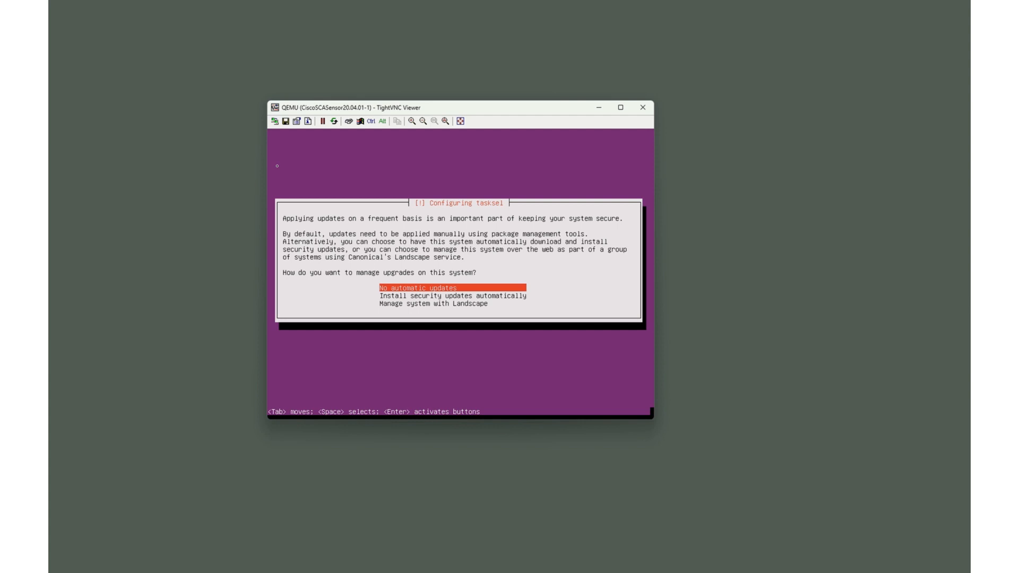
{"action": "key", "text": "Return"}
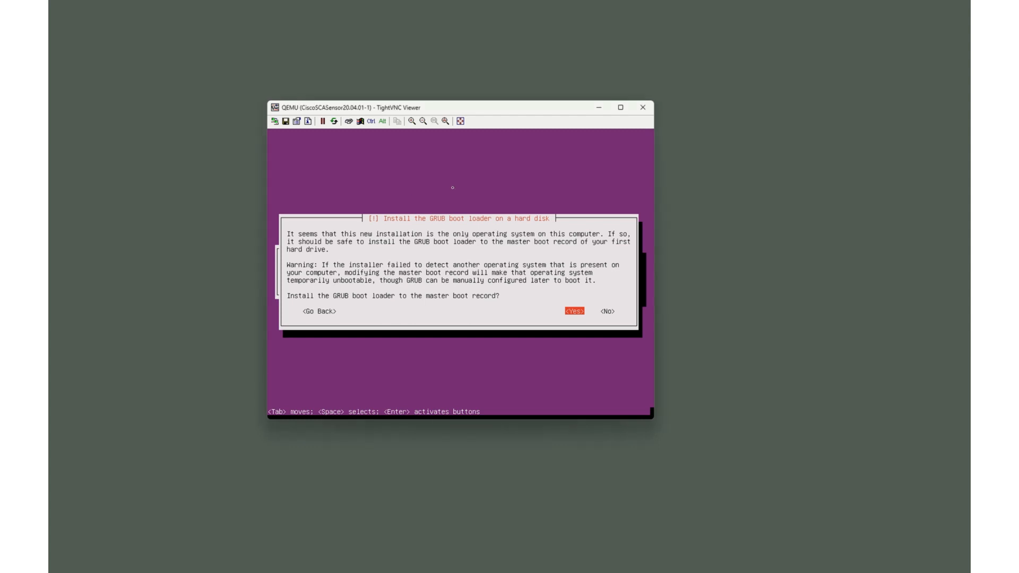
Step: Install the GRUB boot loader to the master boot record and finish the installation to boot into the new system
{"action": "key", "text": "Return"}
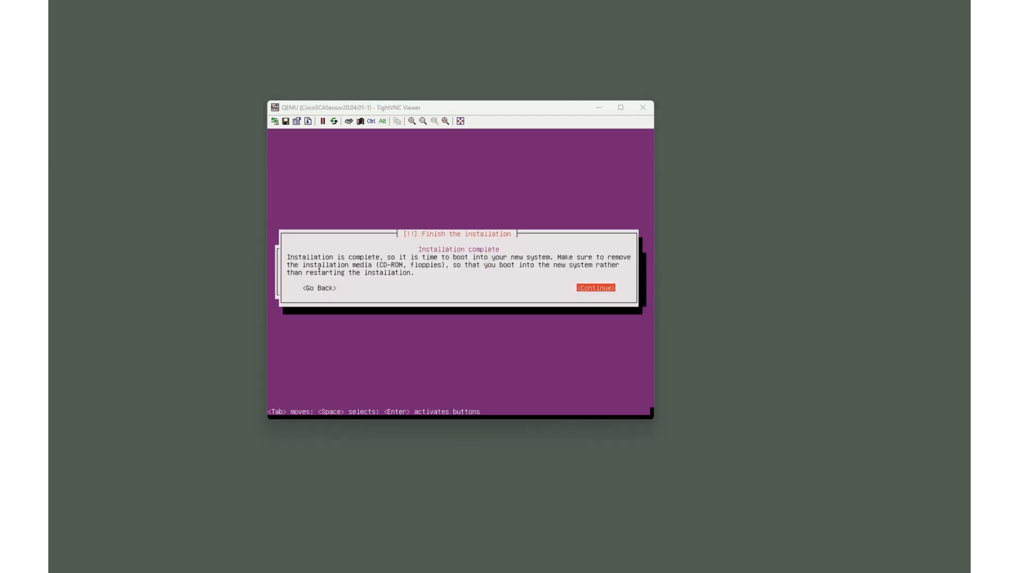
{"action": "left_click", "coordinate": [305, 240]}
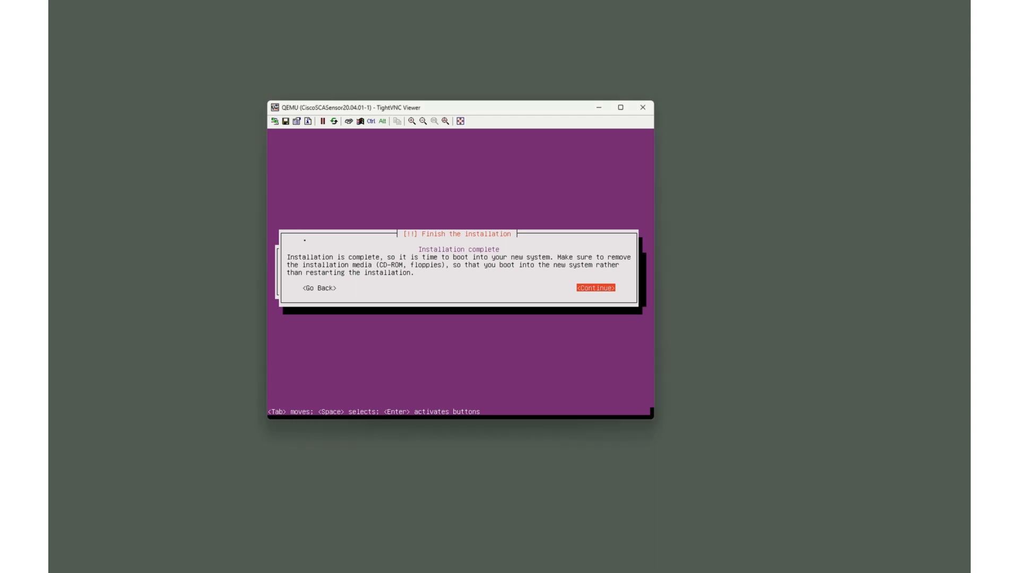
{"action": "key", "text": "Return"}
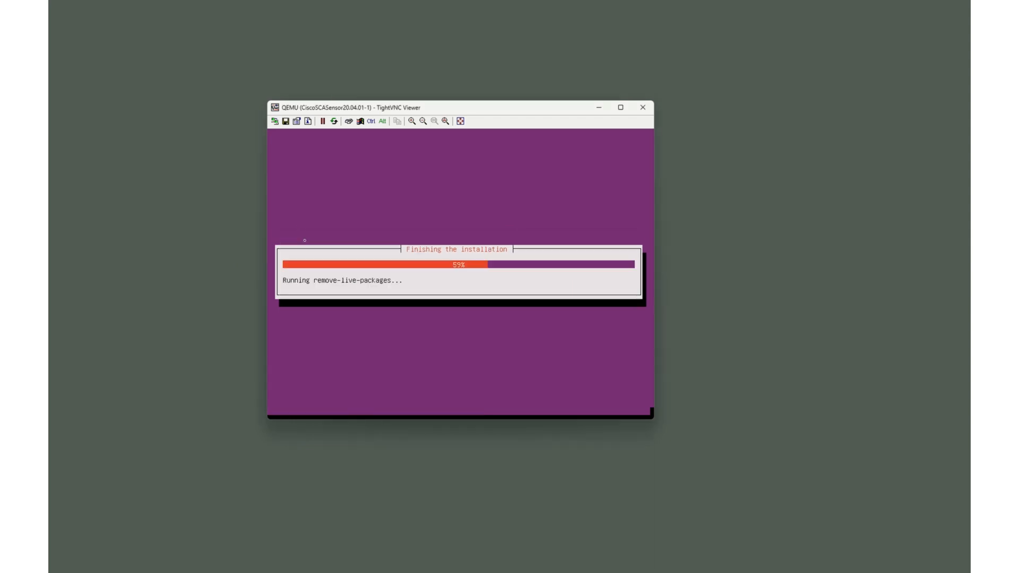